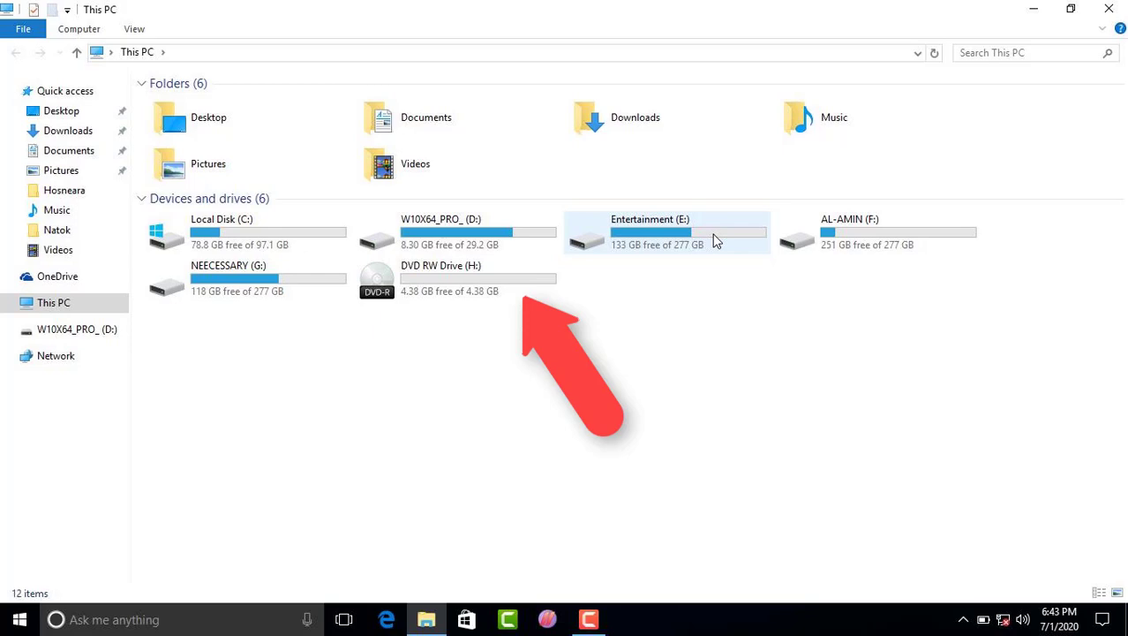
# Open the AL-AMIN (F:) drive and look inside the Al Amin folder.
pyautogui.doubleClick(915, 226)
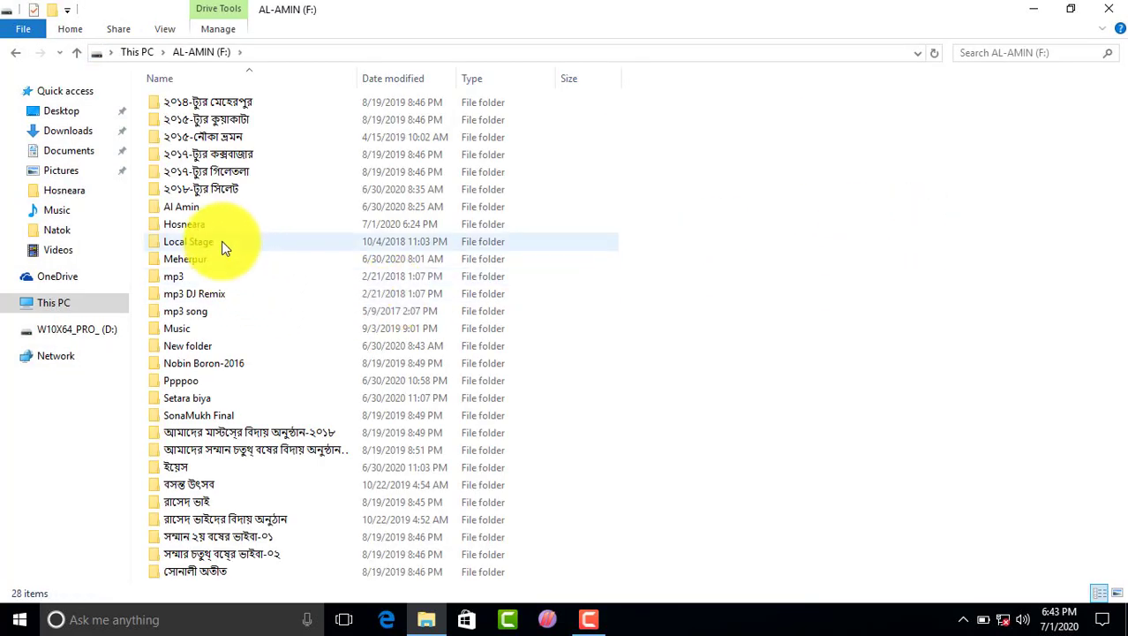
pyautogui.doubleClick(240, 208)
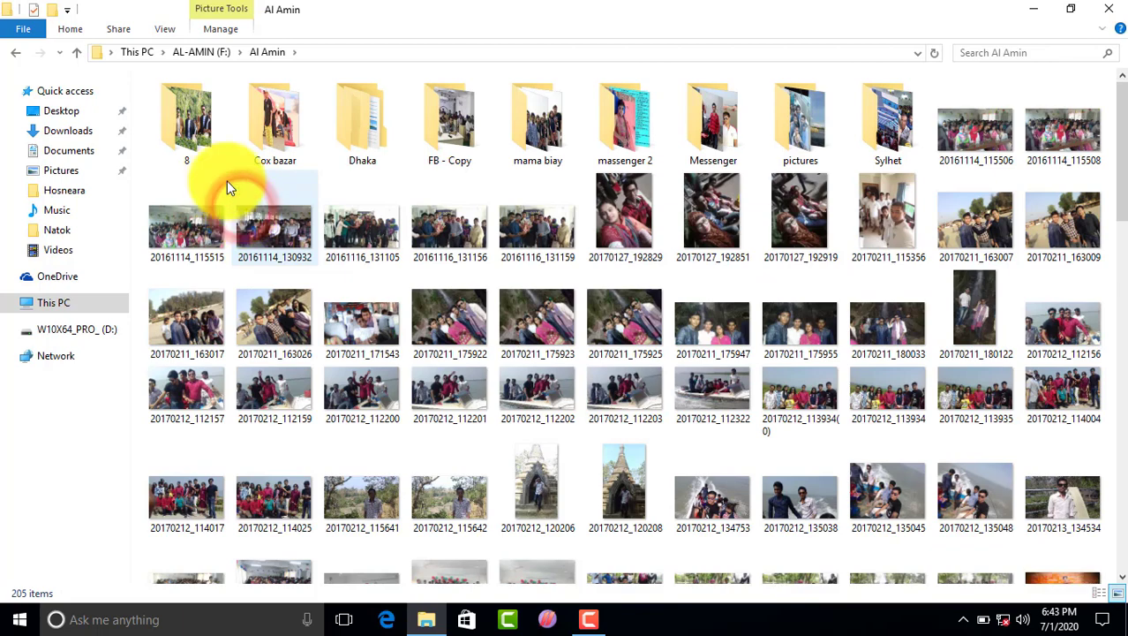
pyautogui.click(78, 53)
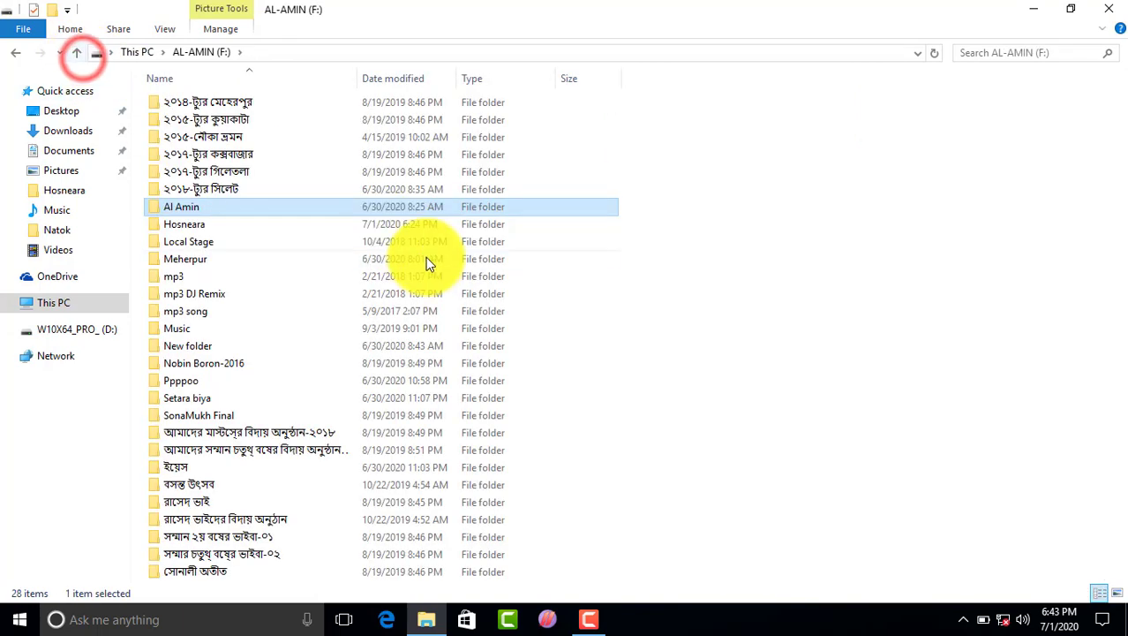
# Check the Al Amin folder's properties: 4.25 GB, 1,935 files, 10 folders.
pyautogui.rightClick(333, 205)
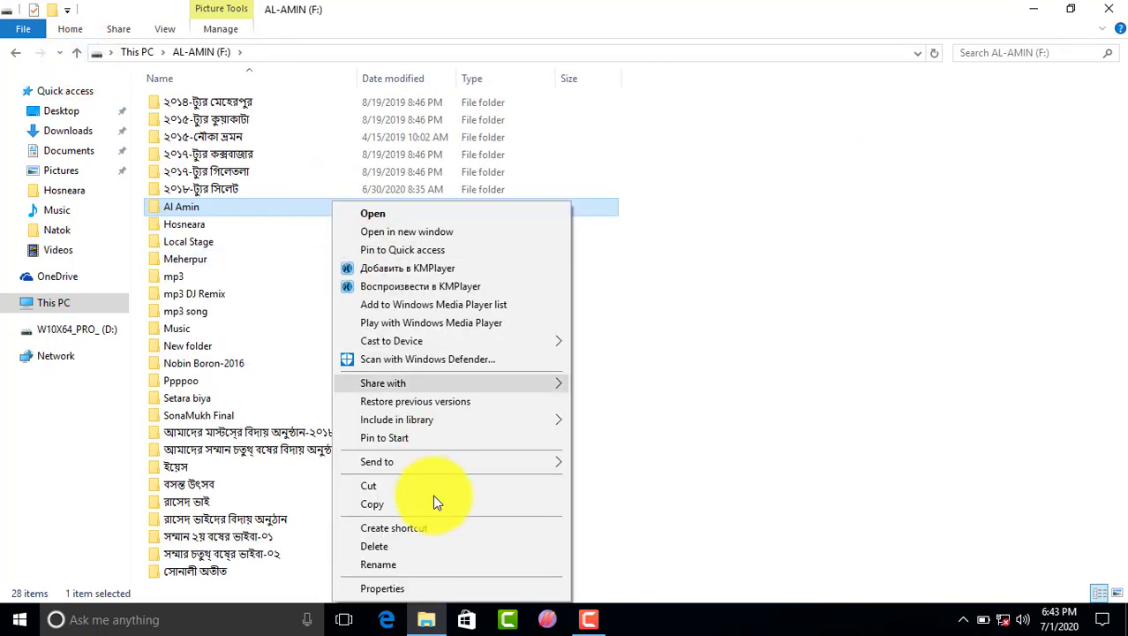
pyautogui.click(420, 592)
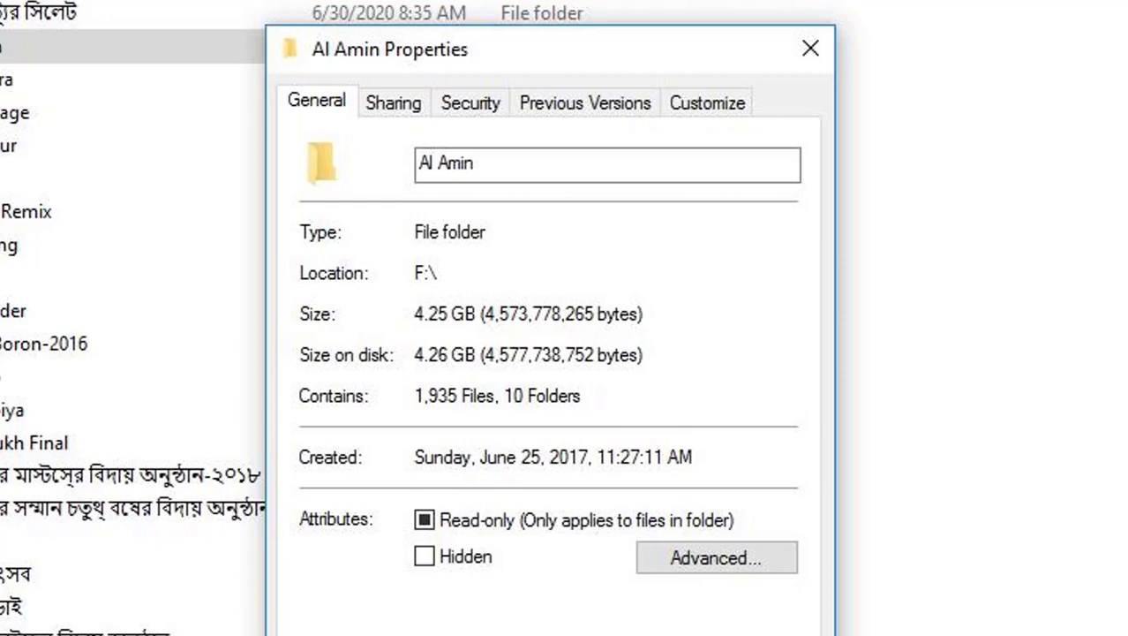
pyautogui.click(810, 49)
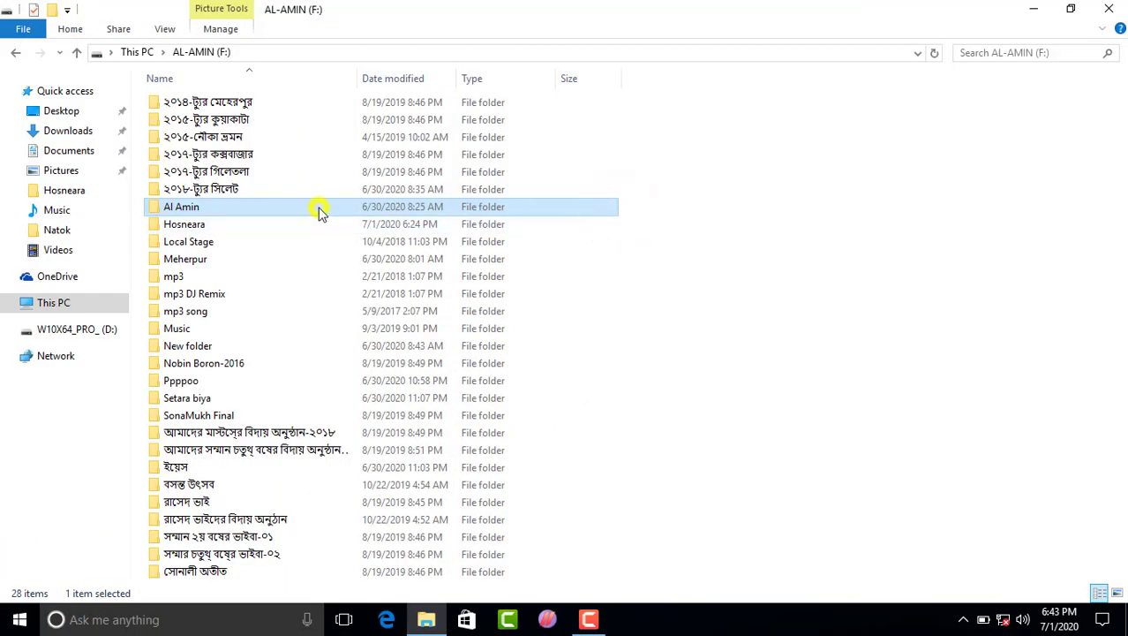
# Send Al Amin to DVD RW Drive (H:) as a CD/DVD-player disc titled 'Al Amin DVD'.
pyautogui.rightClick(233, 47)
pyautogui.moveTo(406, 456)
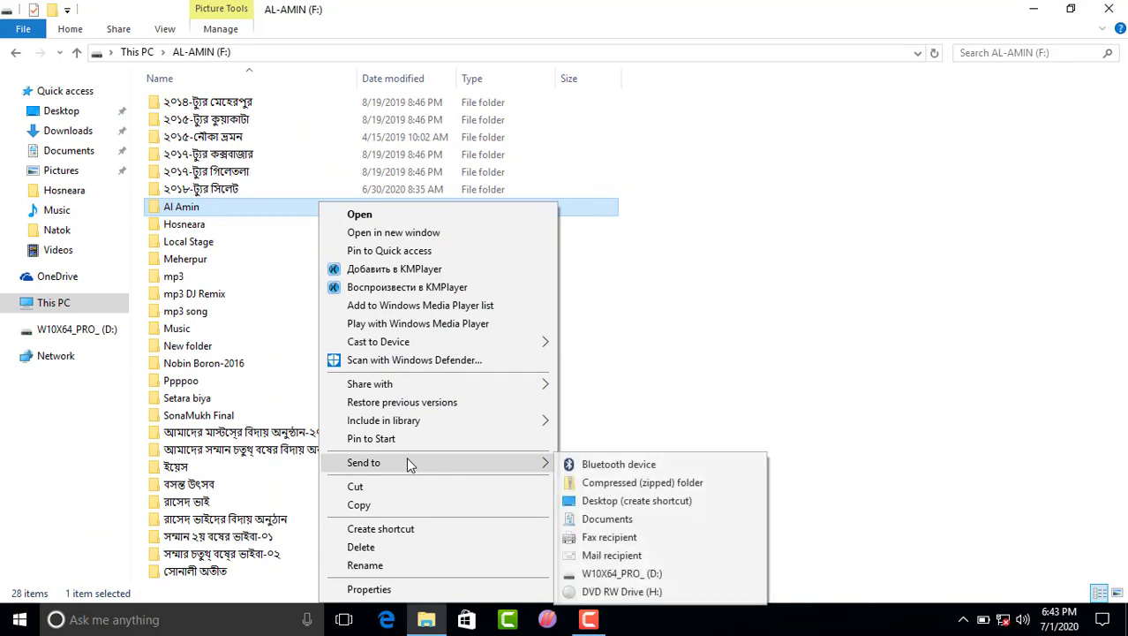
pyautogui.click(697, 592)
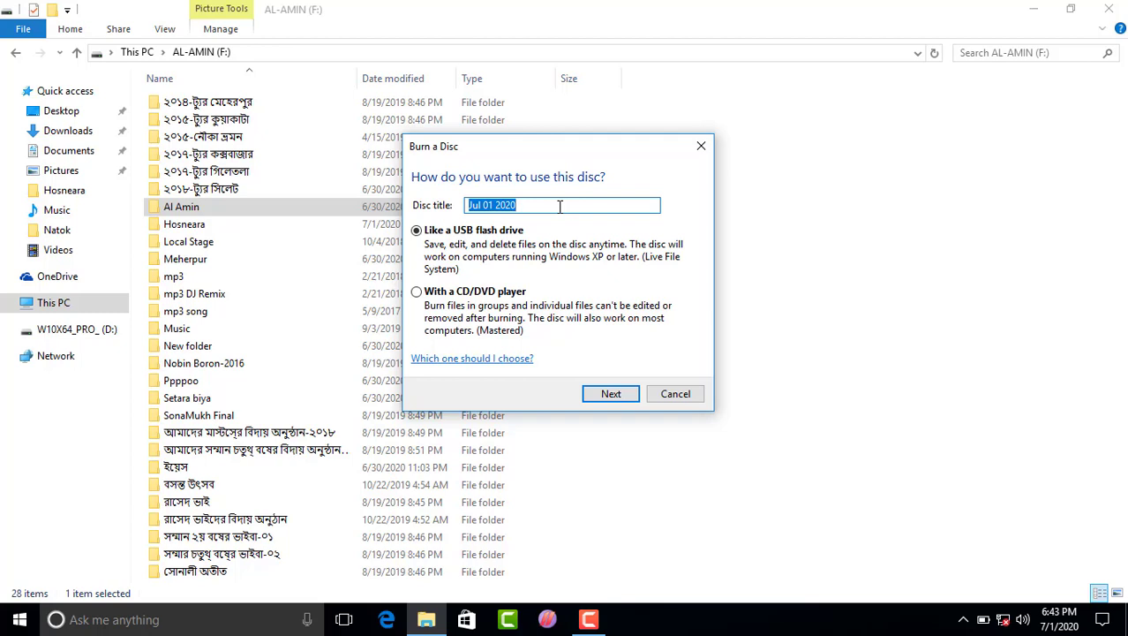
pyautogui.write('Al Amin DVD')
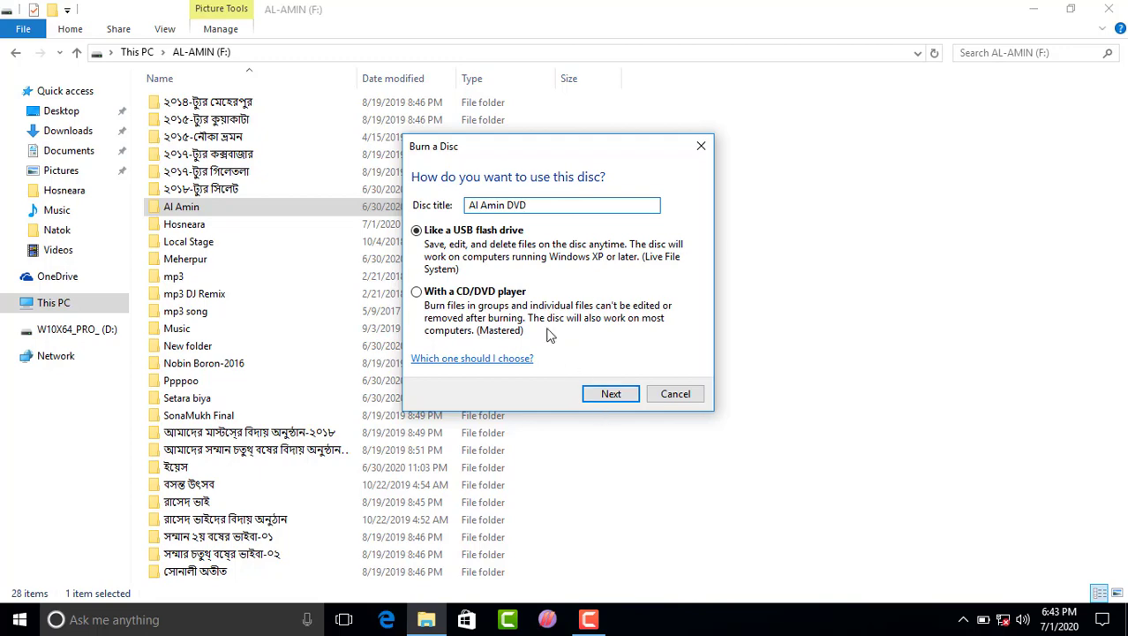
pyautogui.click(416, 291)
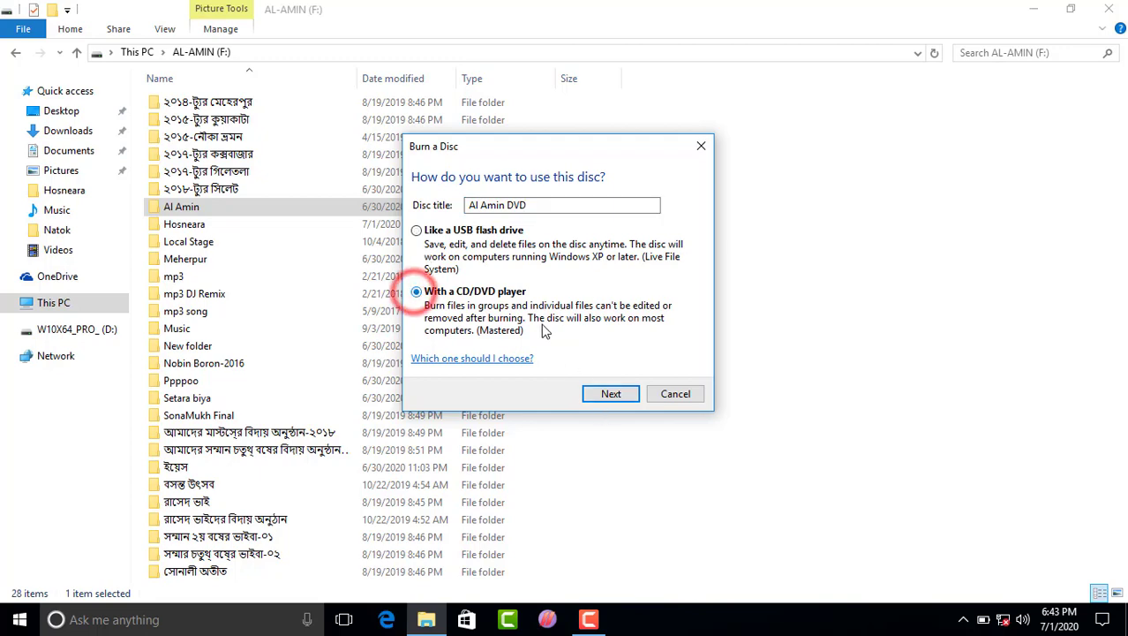
pyautogui.click(616, 394)
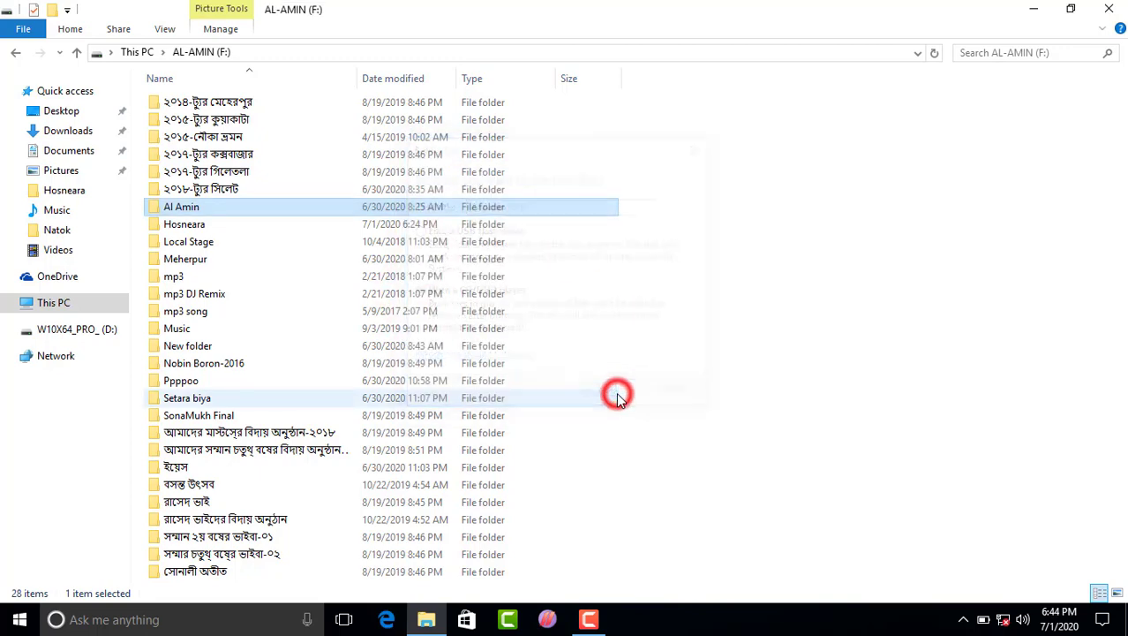
pyautogui.click(1109, 10)
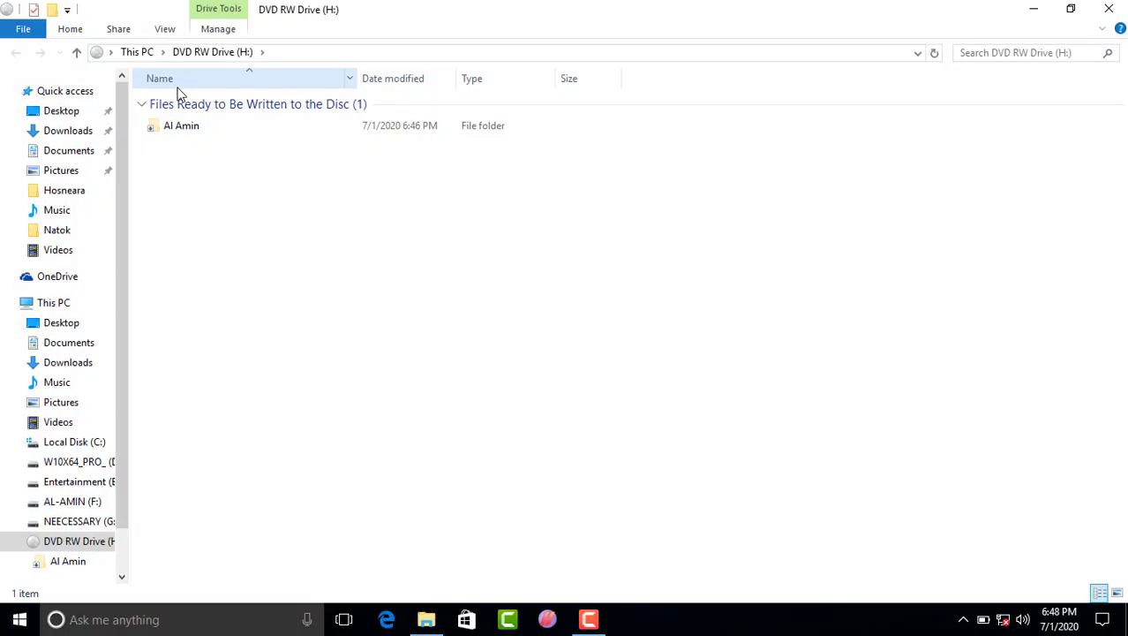
# Inspect the staged Al Amin files on the disc, then select DVD RW Drive (H:) in This PC.
pyautogui.click(334, 132)
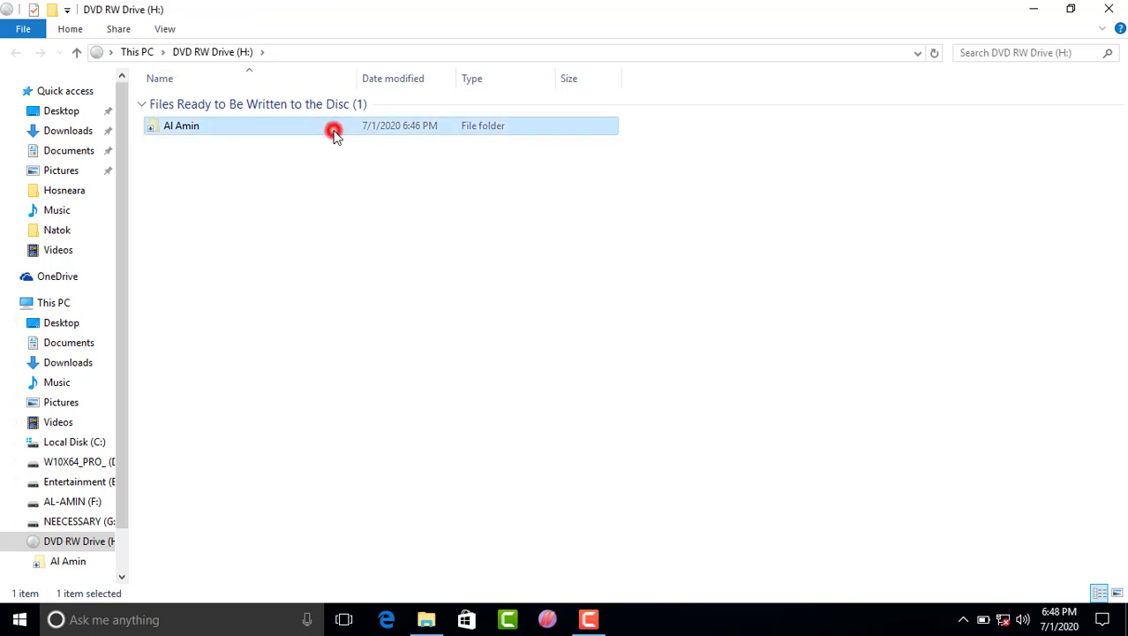
pyautogui.click(258, 132)
pyautogui.doubleClick(258, 131)
pyautogui.click(76, 53)
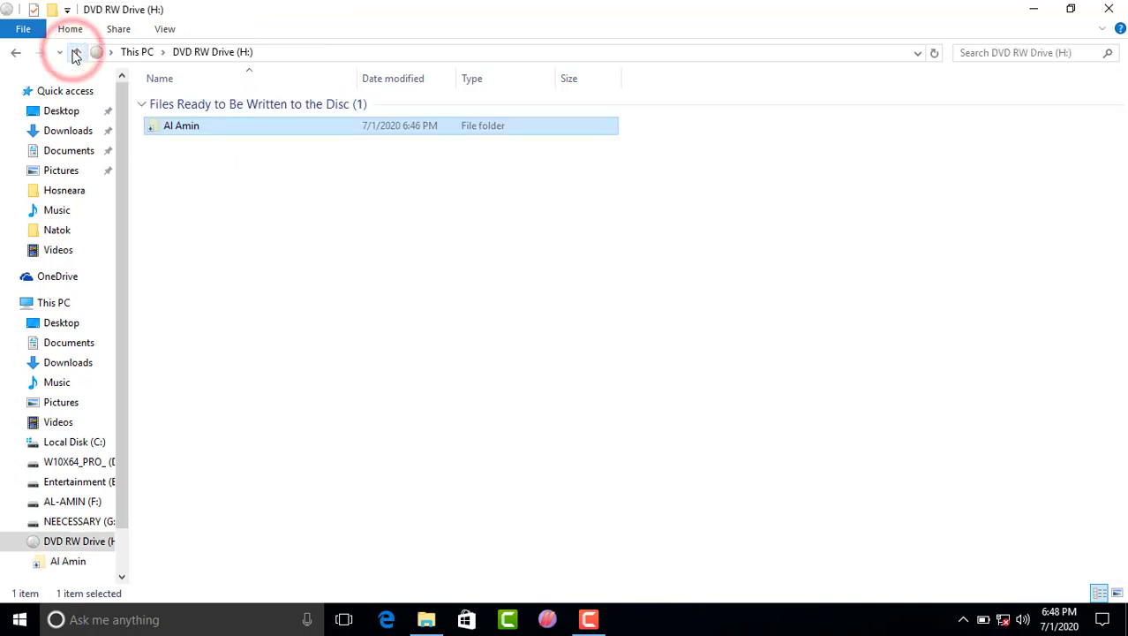
pyautogui.click(76, 53)
pyautogui.click(453, 286)
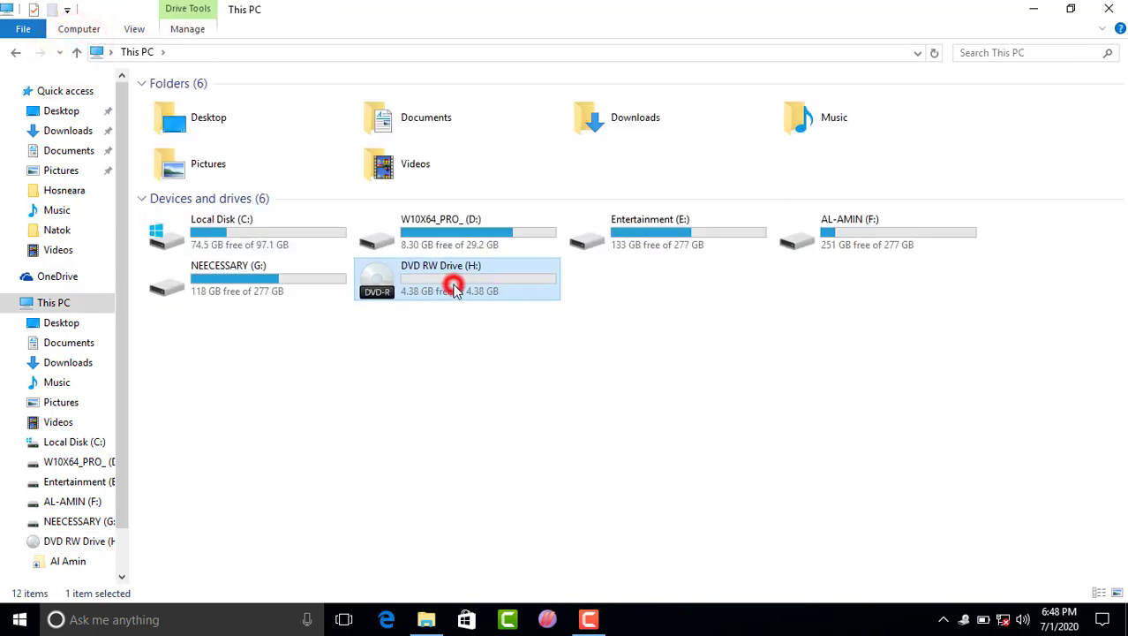
# Finish burning the disc at 8x speed, with the wizard set to close afterwards.
pyautogui.click(177, 29)
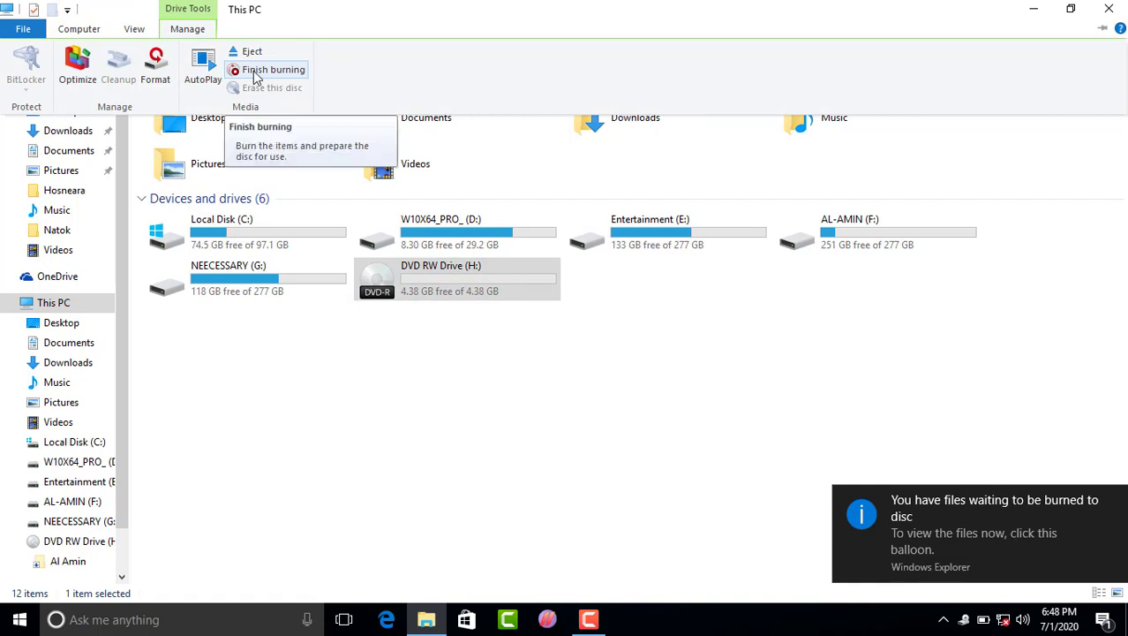
pyautogui.click(255, 72)
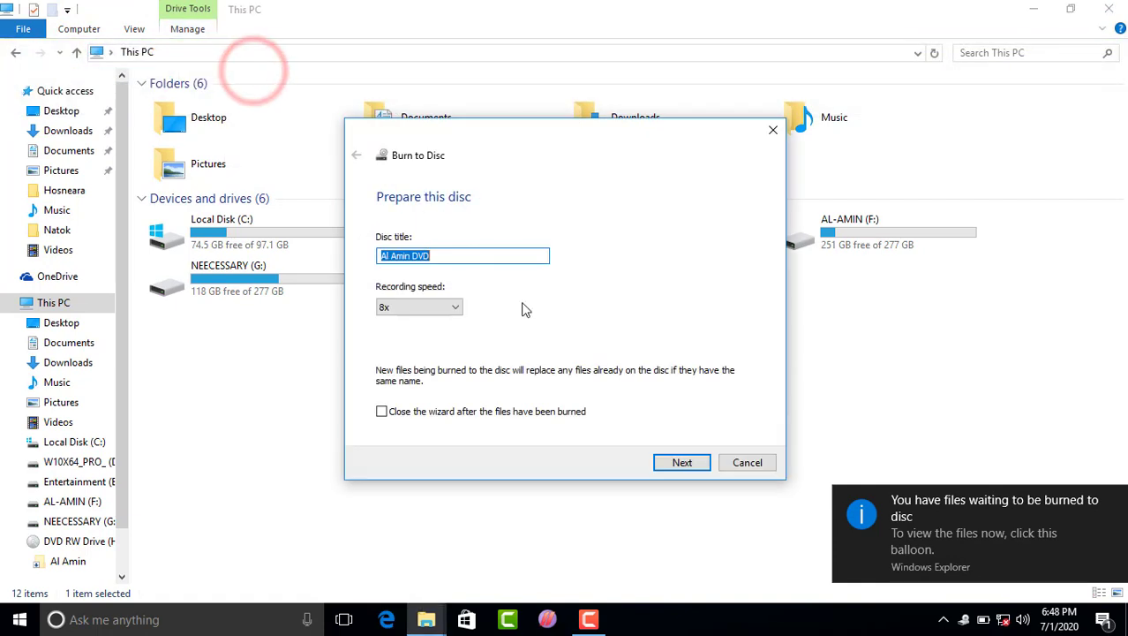
pyautogui.click(416, 306)
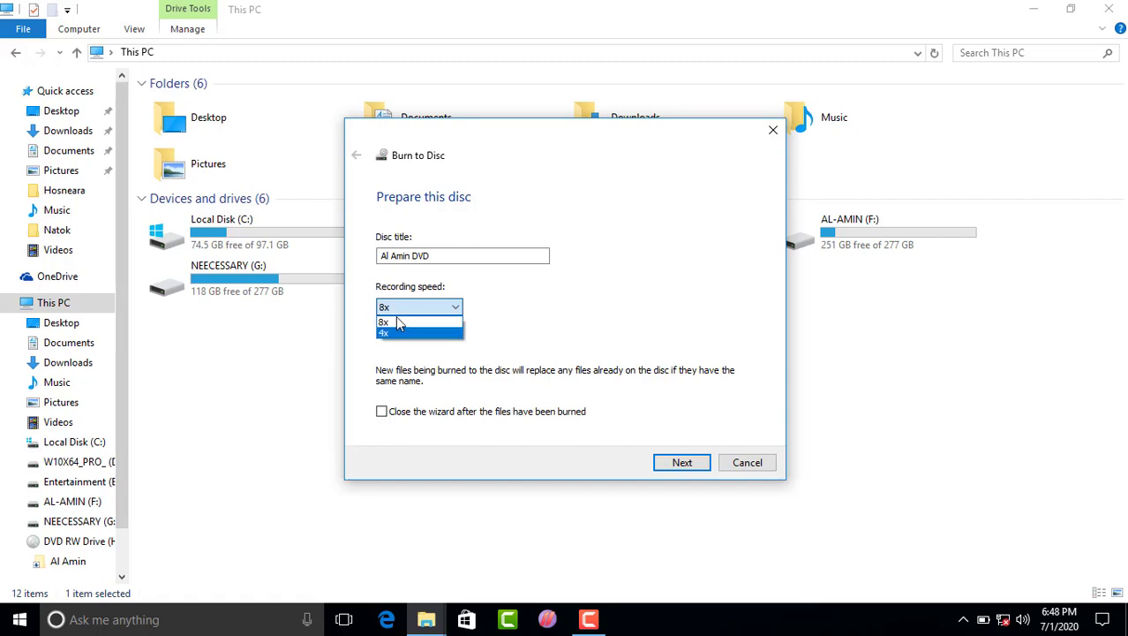
pyautogui.click(399, 325)
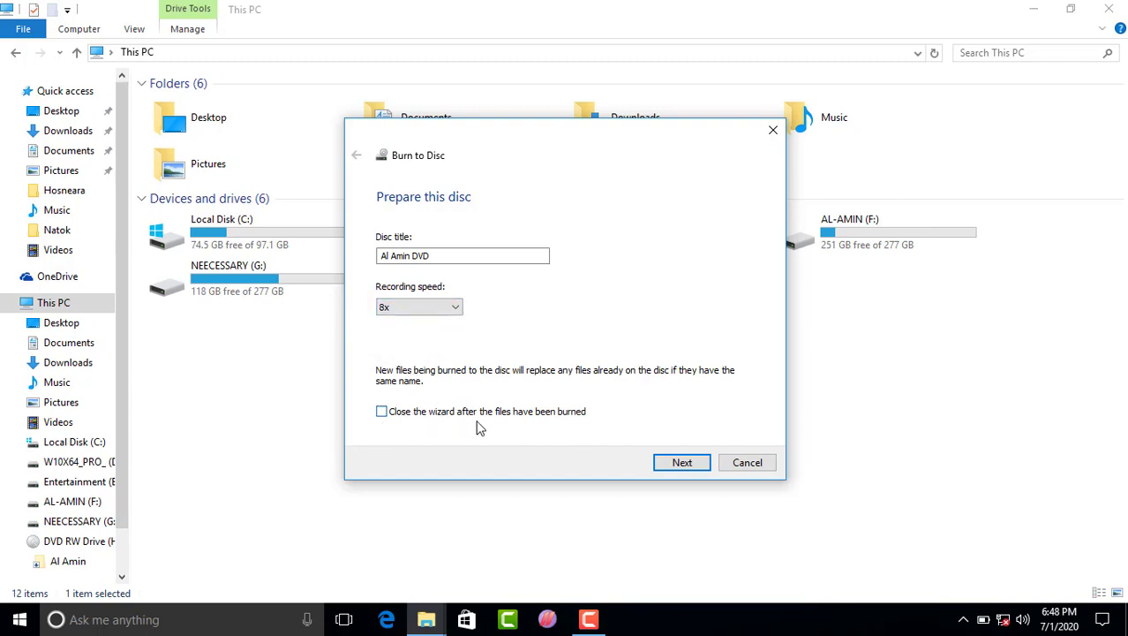
pyautogui.click(387, 414)
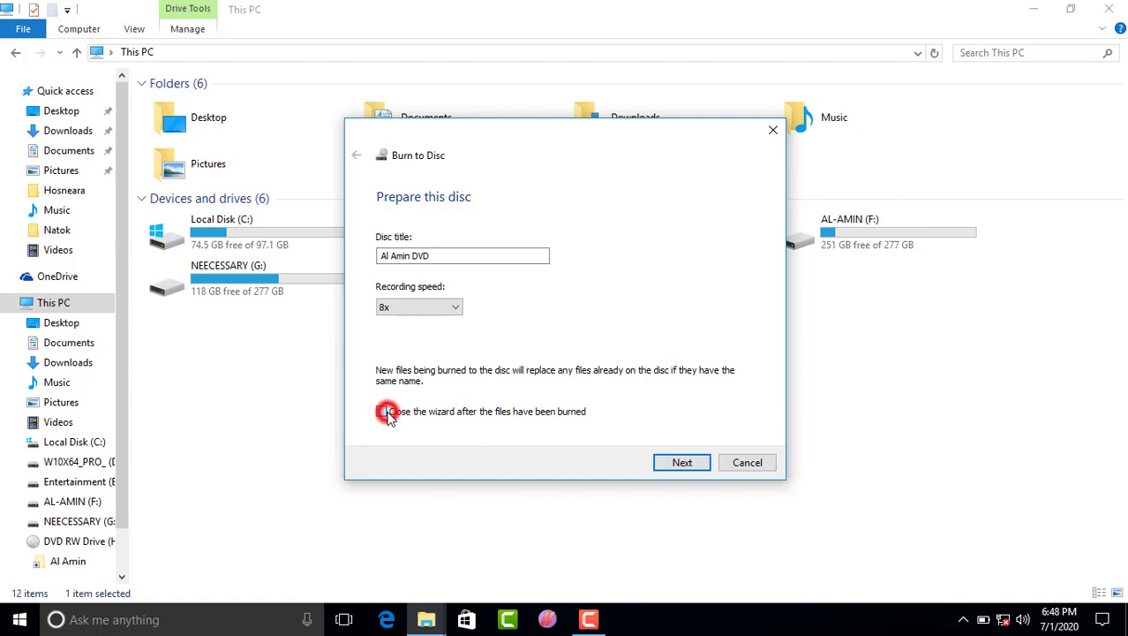
pyautogui.click(683, 468)
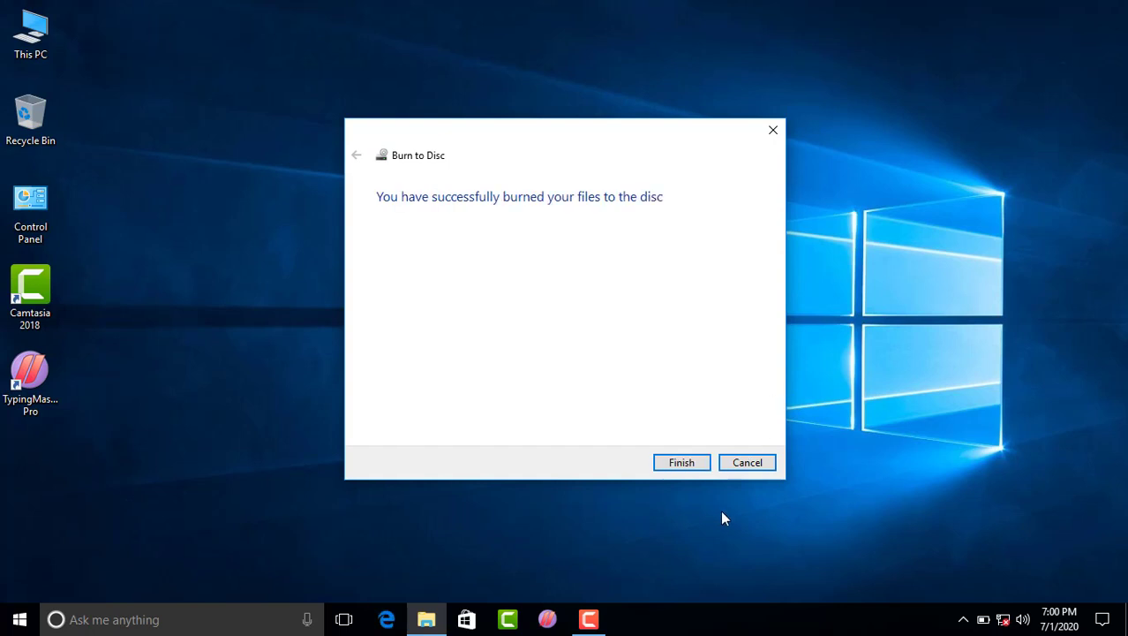
# Dismiss the burn success message and open the Al Amin folder on the Al Amin DVD disc.
pyautogui.click(694, 461)
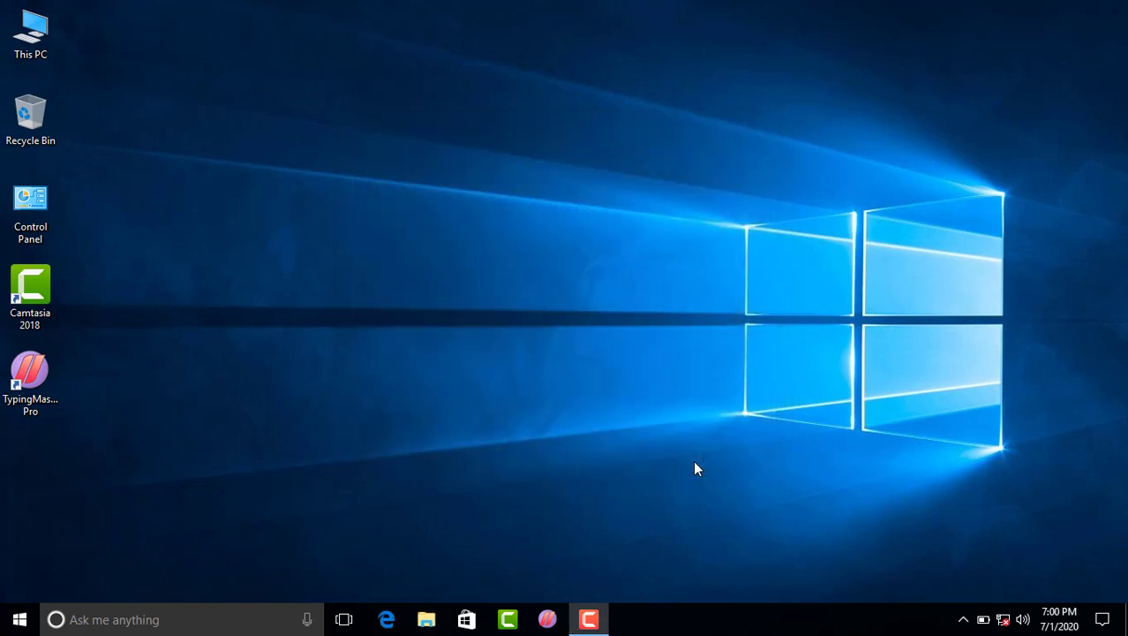
pyautogui.doubleClick(37, 53)
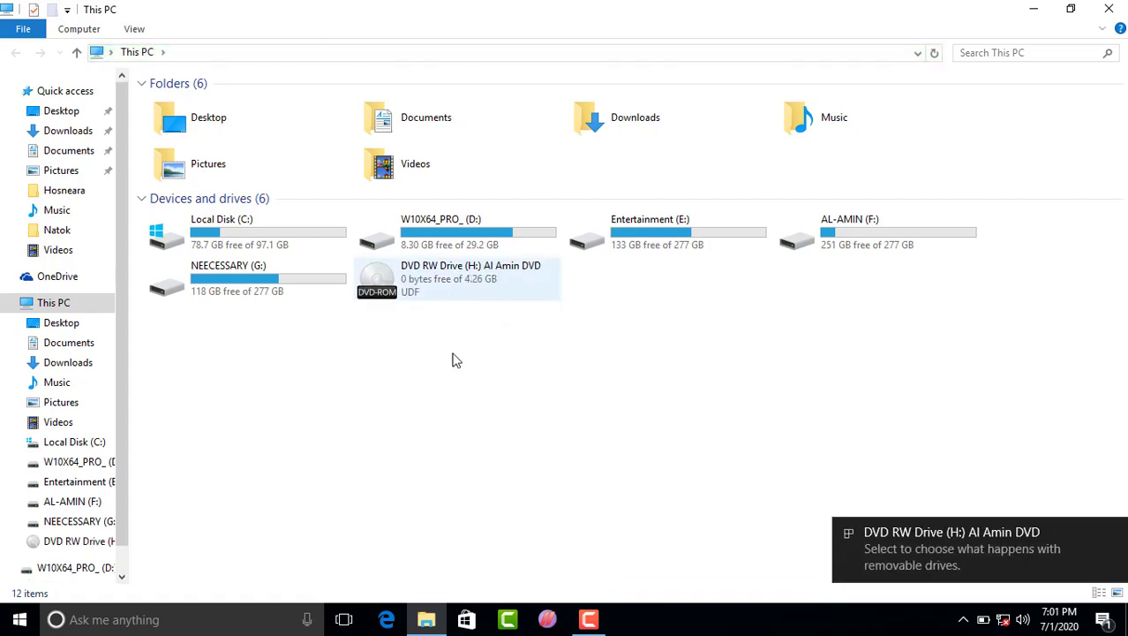
pyautogui.doubleClick(470, 288)
pyautogui.doubleClick(268, 133)
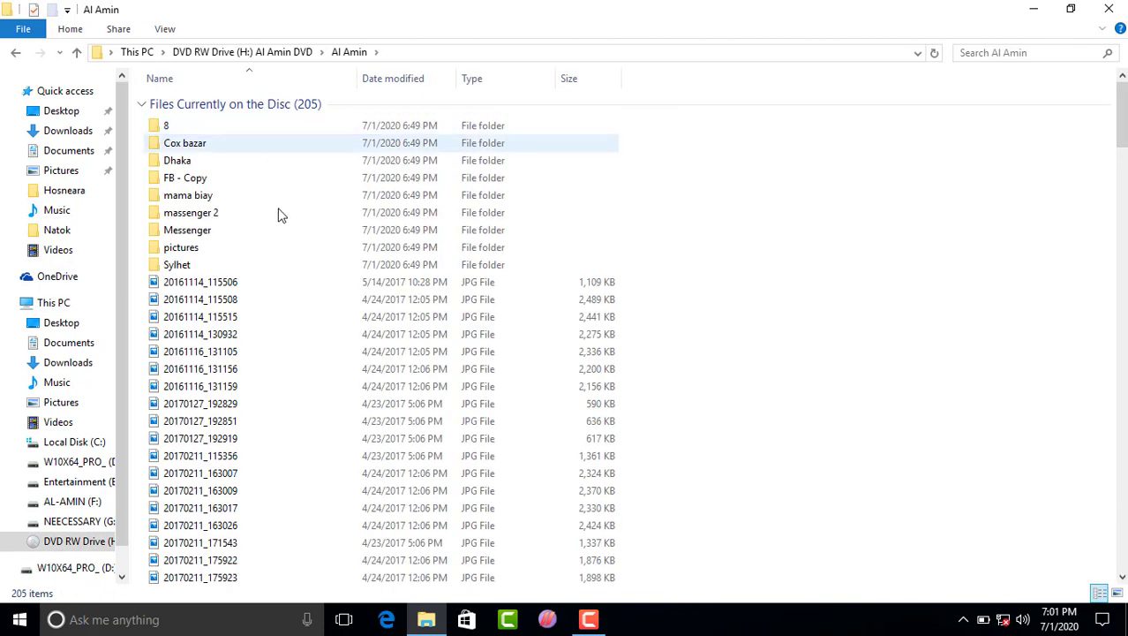
# Close Explorer and refresh the desktop.
pyautogui.click(1111, 8)
pyautogui.rightClick(535, 98)
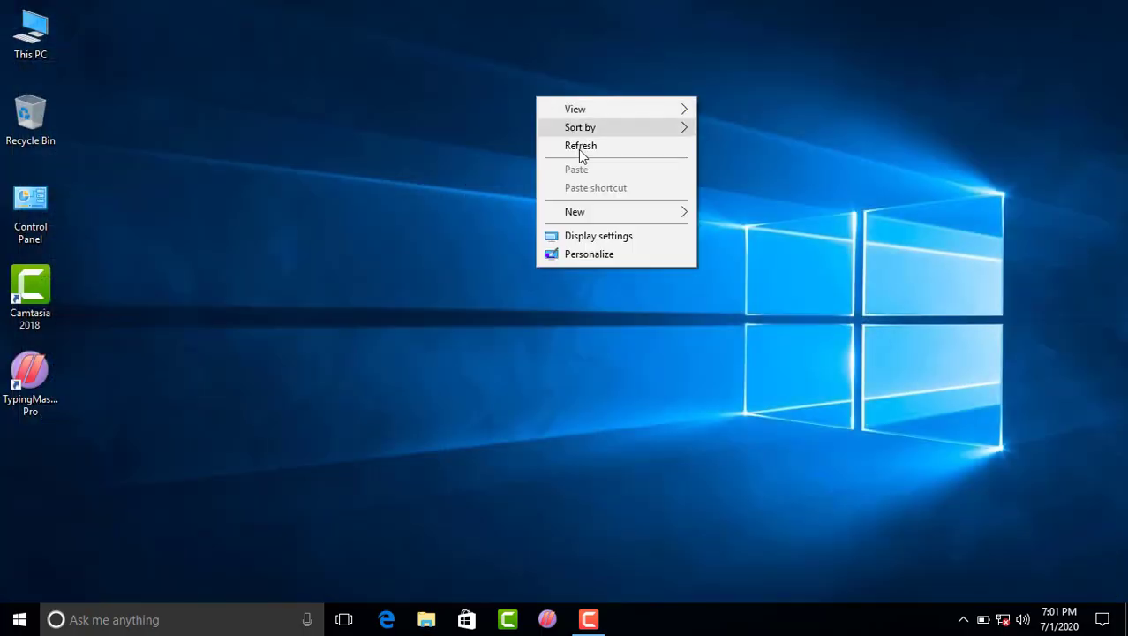
pyautogui.click(583, 150)
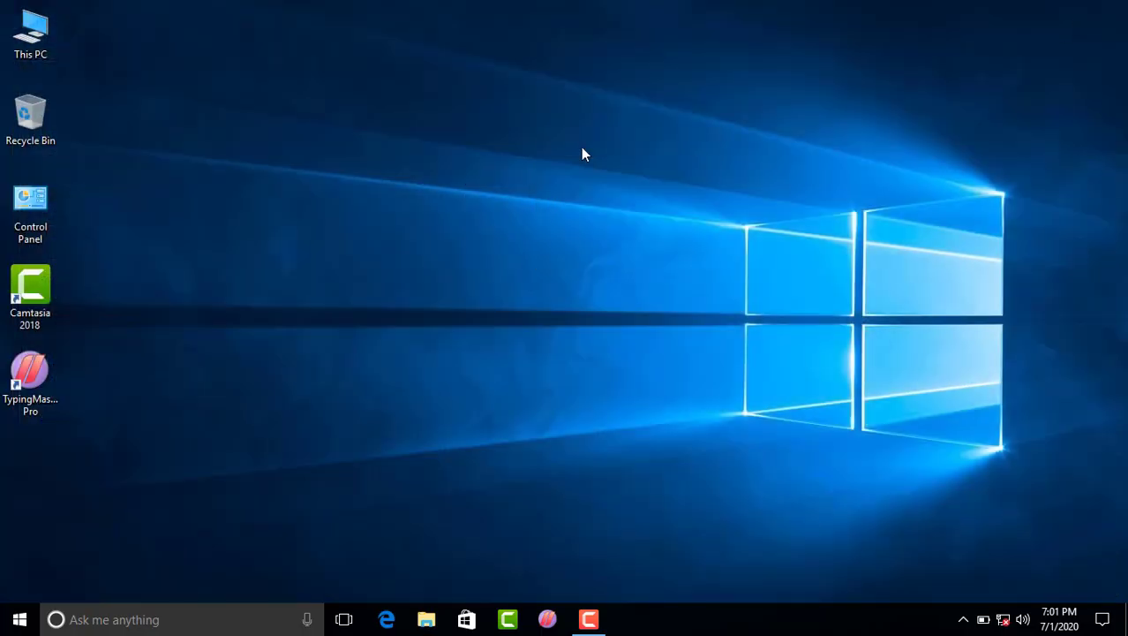